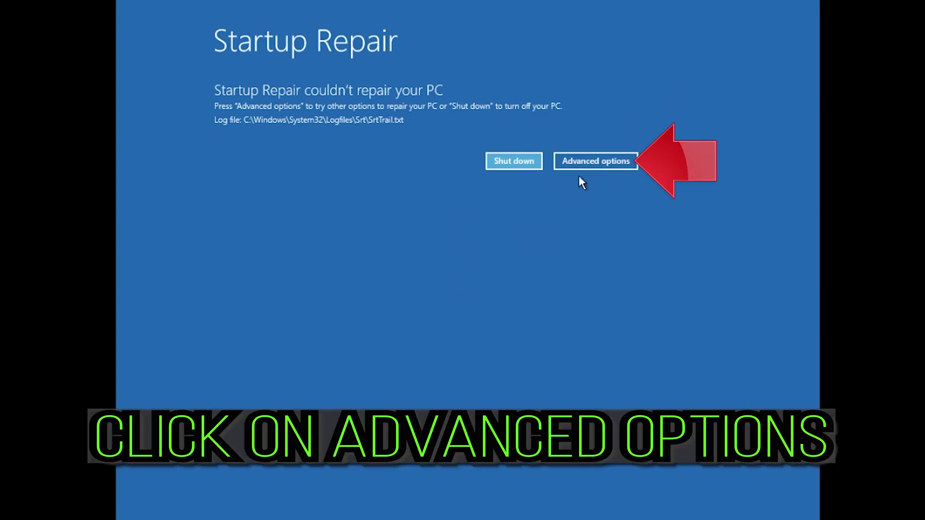
Go from the failed Startup Repair notice through Troubleshoot to the Advanced options recovery tools.
left_click(595, 163)
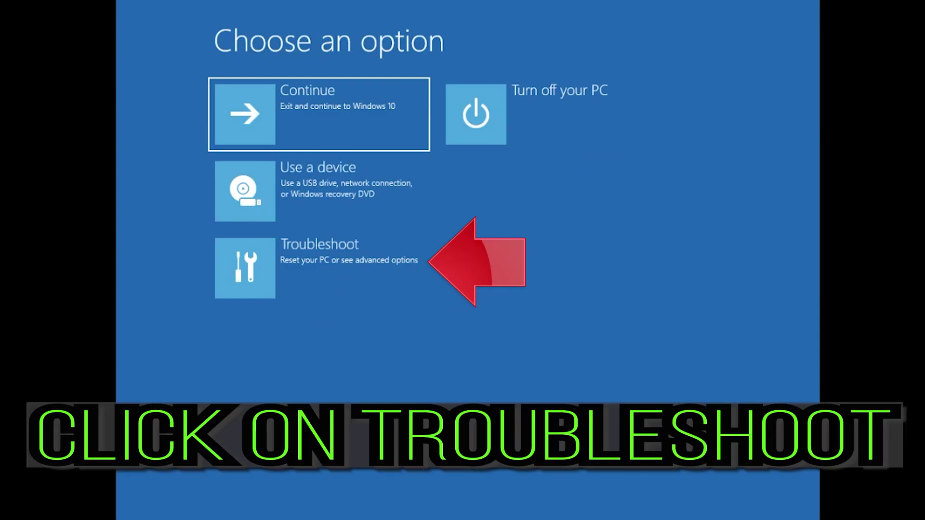
left_click(307, 285)
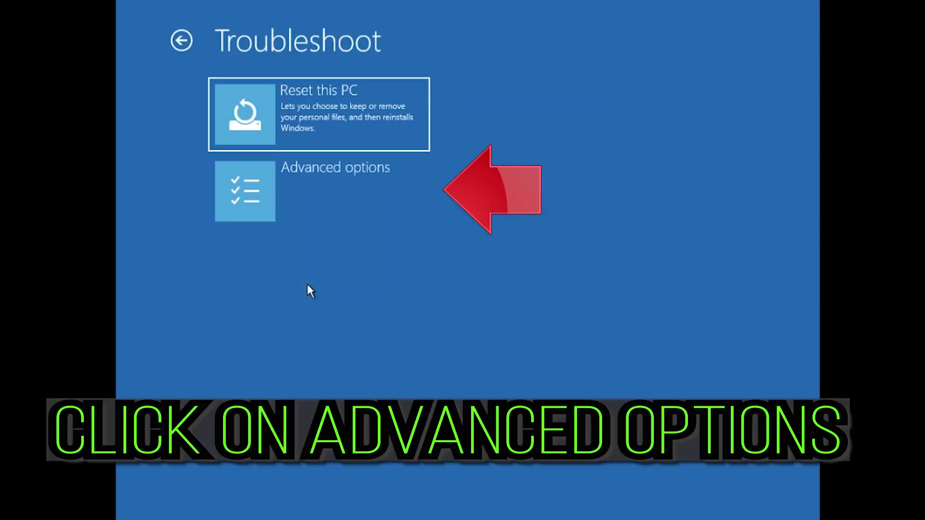
left_click(415, 198)
left_click(398, 191)
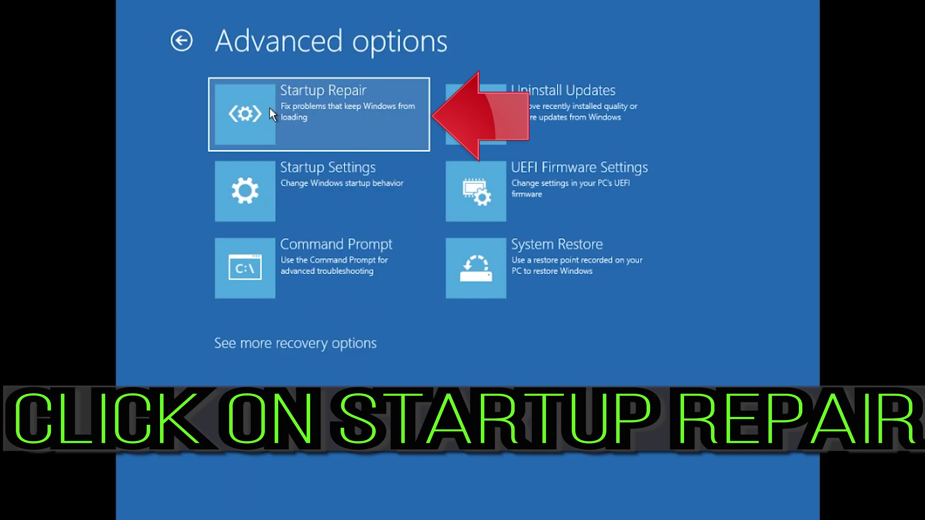
Rerun Startup Repair, sign in with the PC's user account, and continue to start diagnosis.
left_click(338, 111)
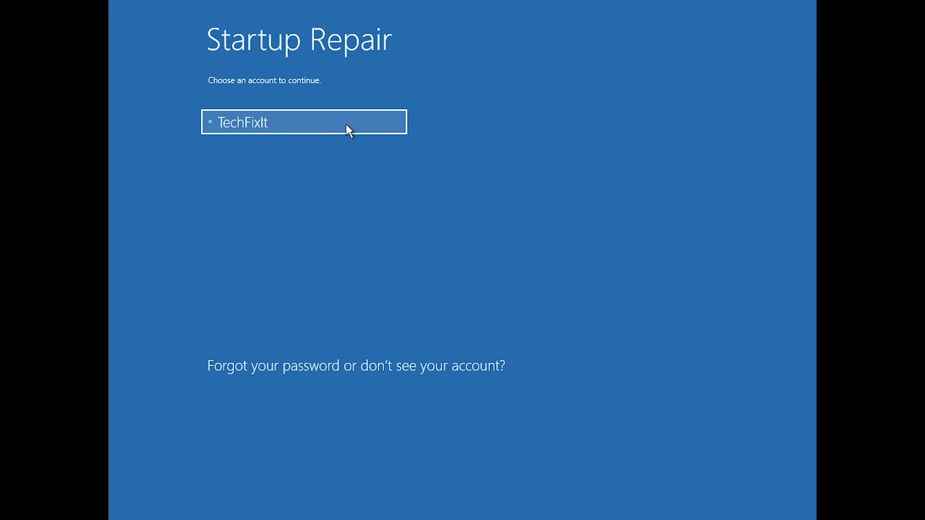
left_click(346, 124)
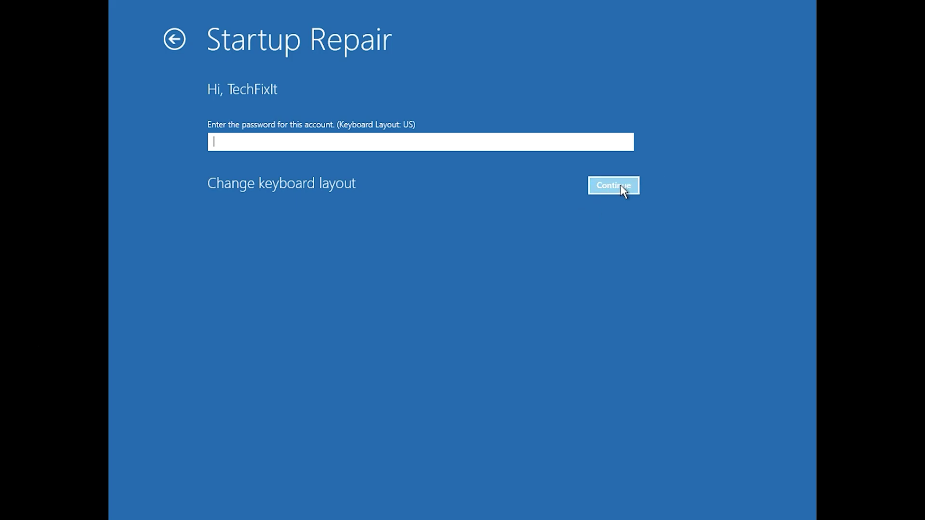
left_click(620, 187)
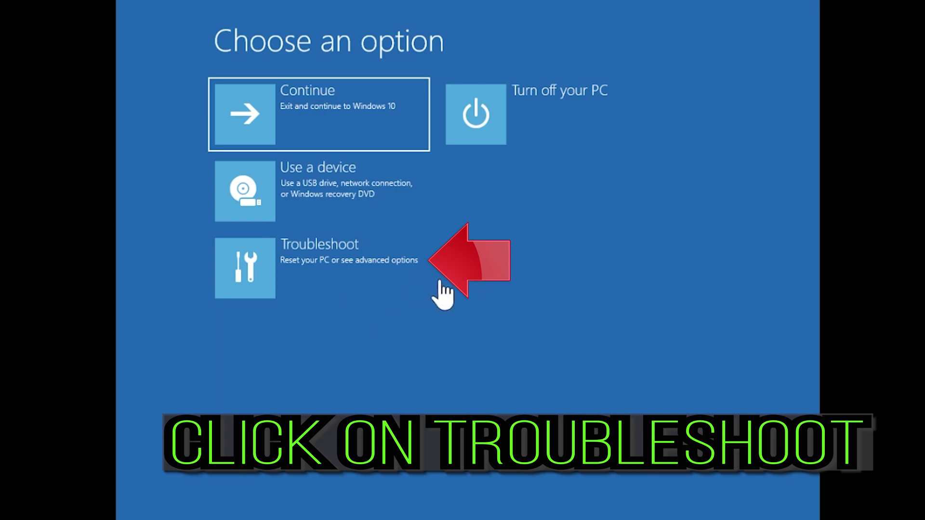
Go from Choose an option through Troubleshoot to the Advanced options page.
left_click(307, 284)
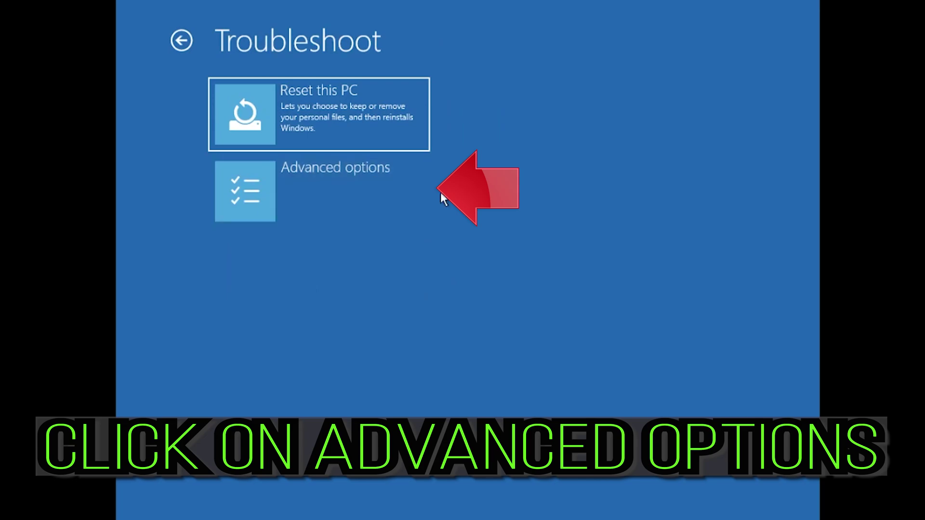
left_click(398, 192)
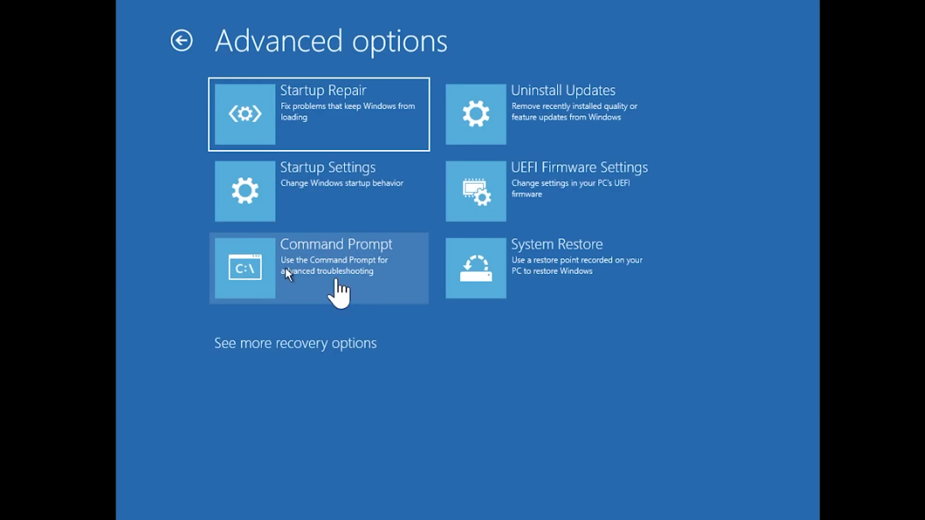
Launch Command Prompt from Advanced options and pick the PC's user account.
left_click(336, 279)
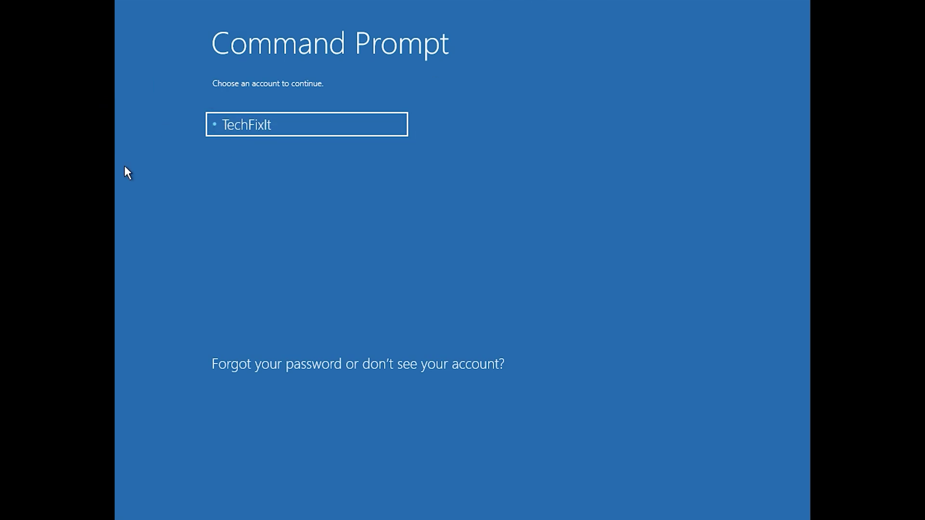
left_click(302, 129)
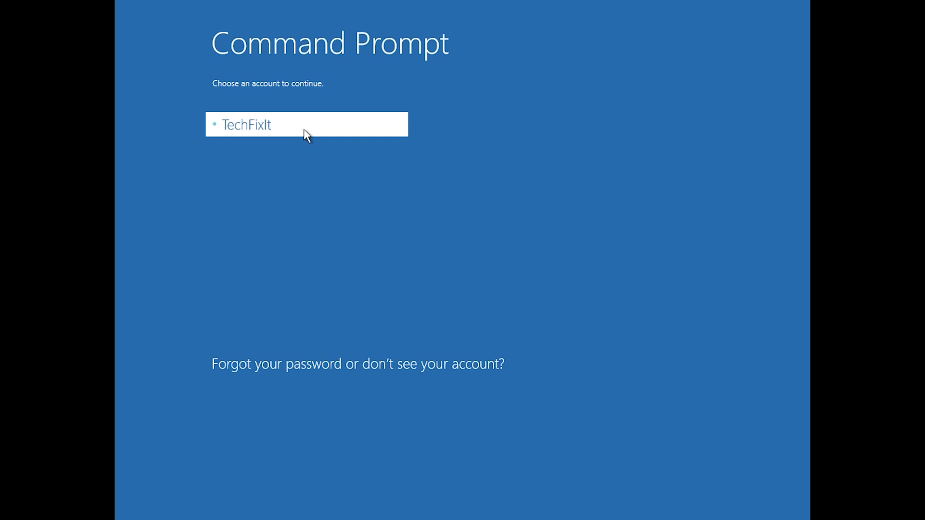
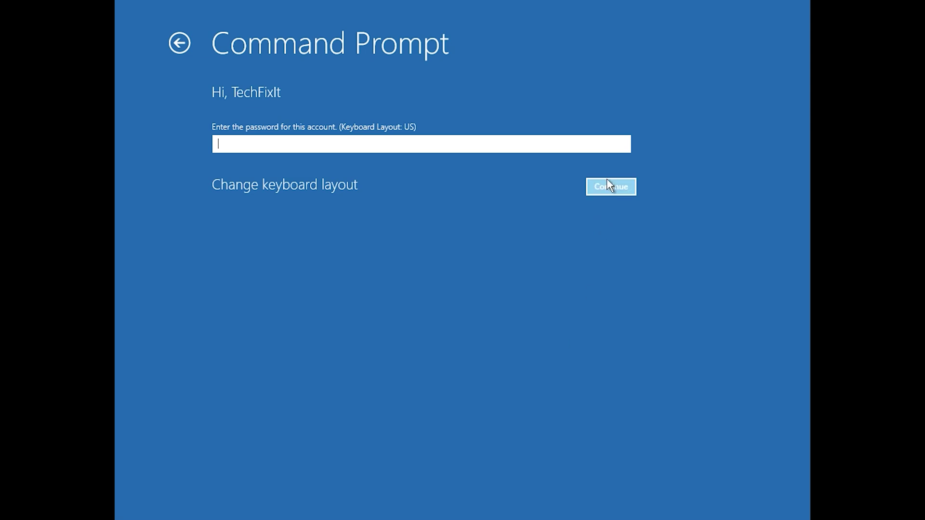
Continue into the admin command prompt and run bootrec /fixmbr, then bootrec /fixboot.
left_click(609, 186)
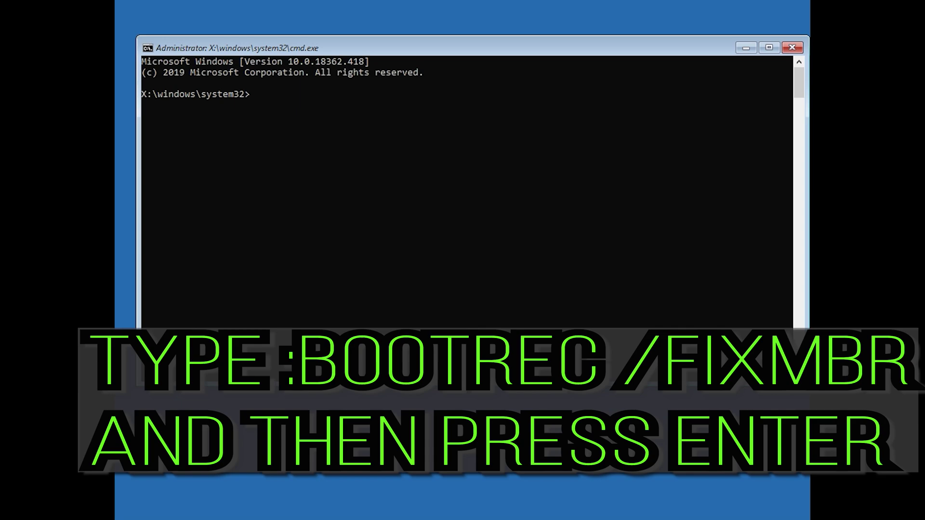
type("bootrec /fixmbr")
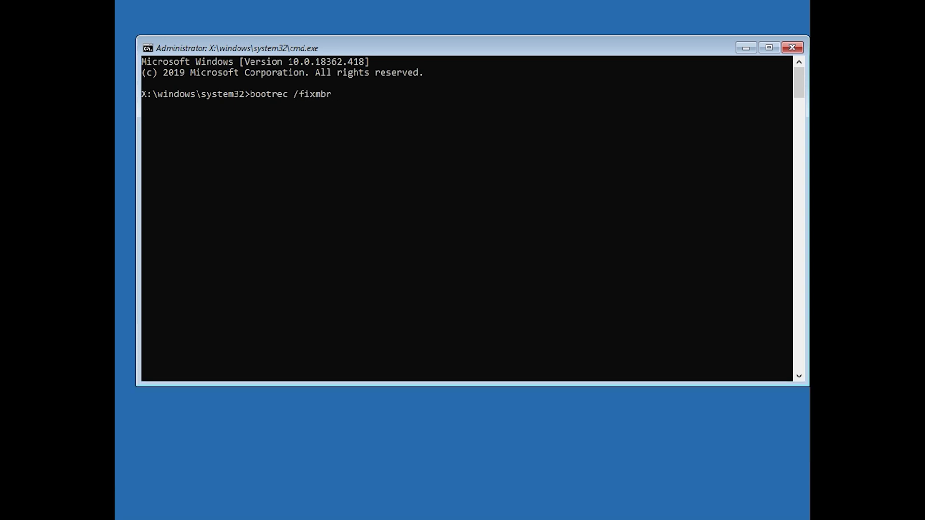
key("Return")
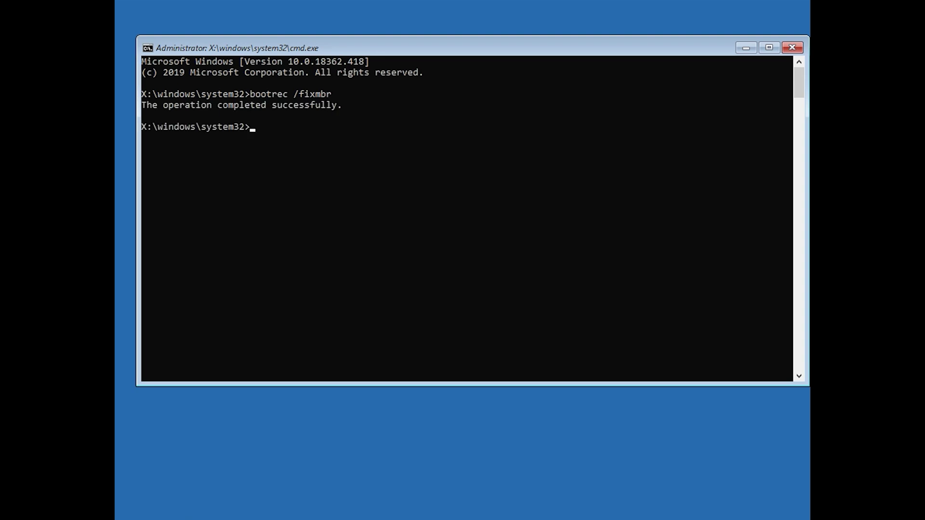
type("bootrec")
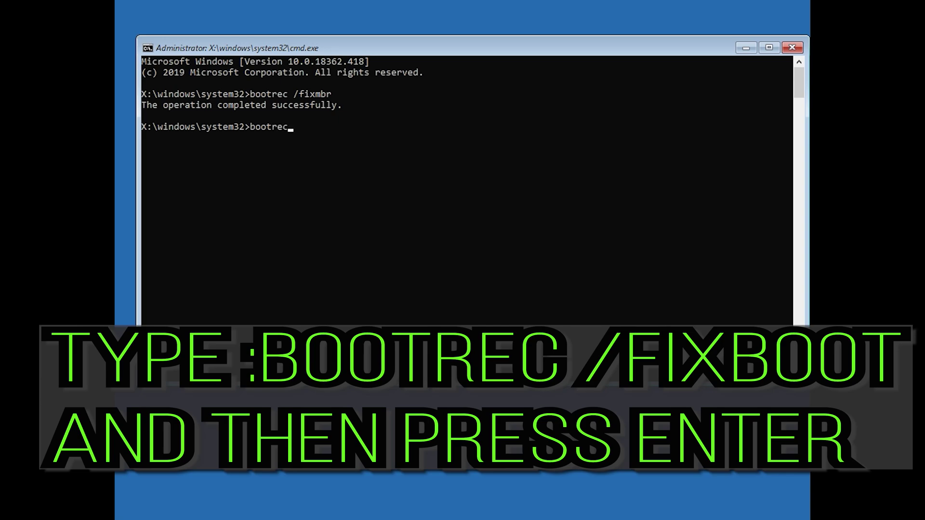
type(" /fixboot")
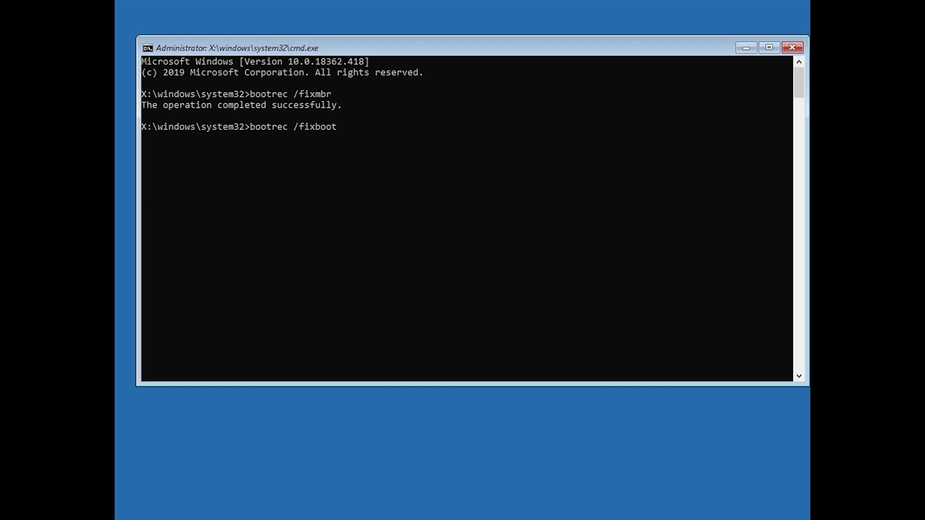
key("Return")
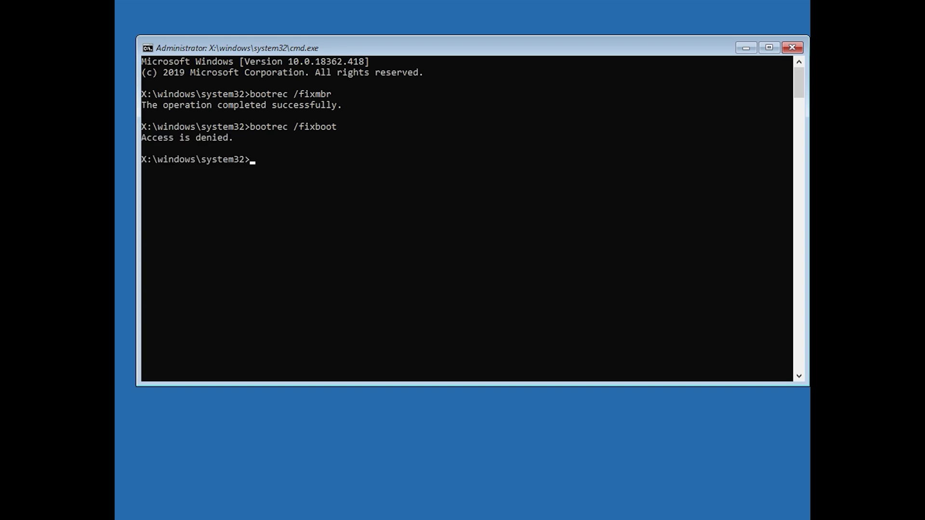
Update the boot code with bootsect /nt60 sys, then rerun bootrec /fixboot successfully.
type("bo")
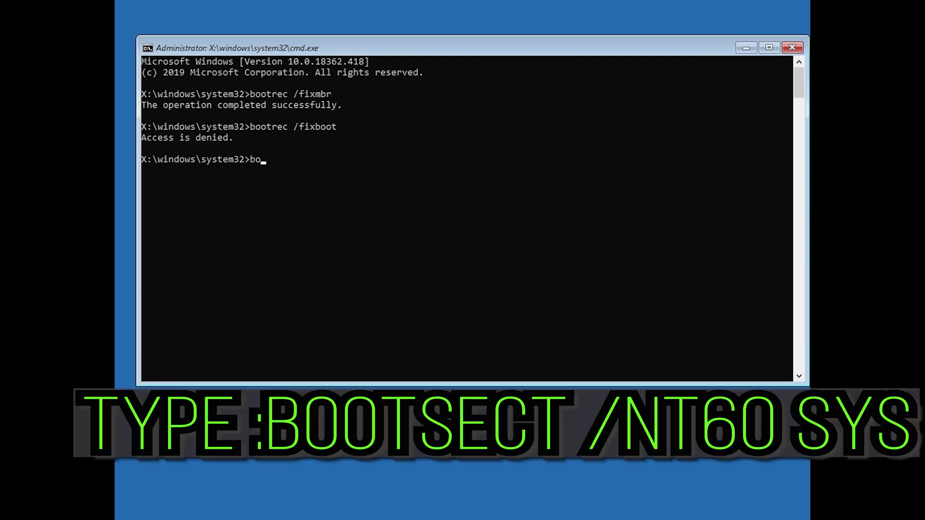
type("otsect /nt60 sys")
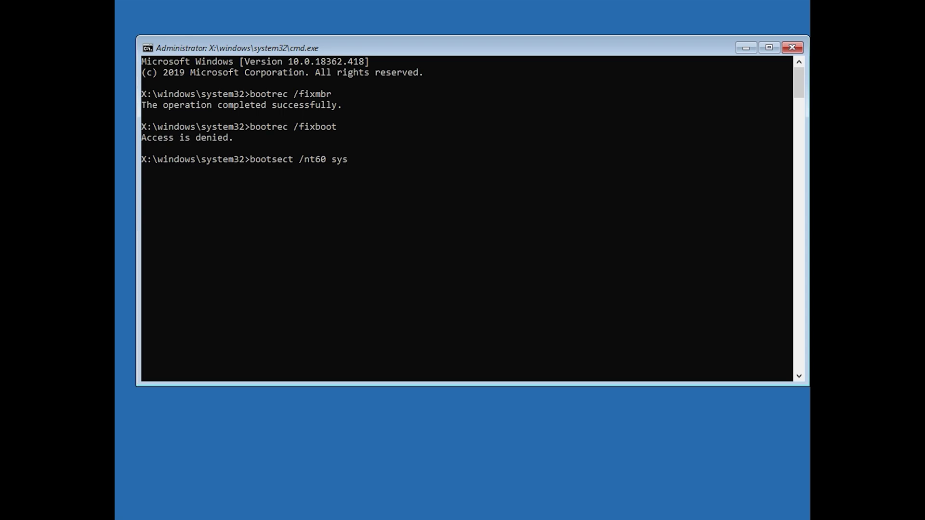
key("Return")
type("boot")
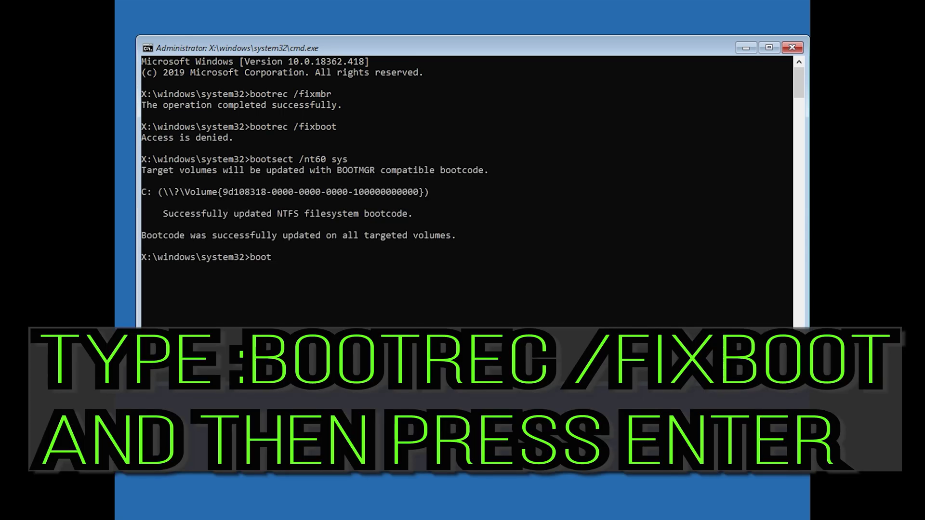
type("rec /fixboot")
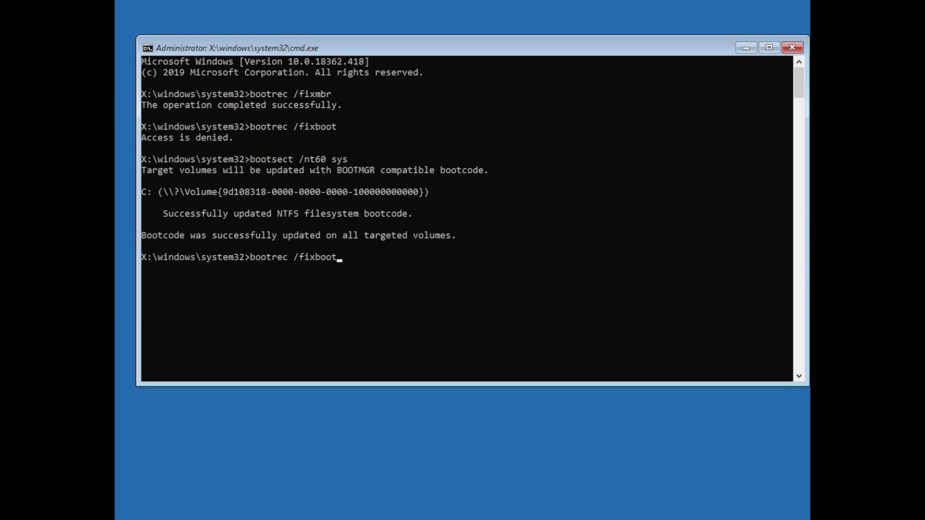
key("Return")
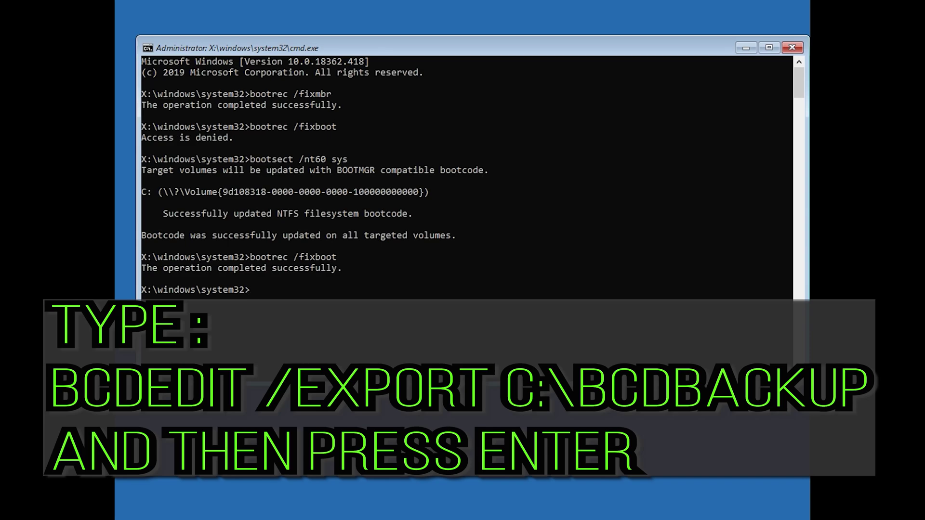
Export the BCD to c:\bcdbackup, clear its -h -r -s attributes, and rename c:\boot\bcd to bcd.old.
type("bcdedit /export c:\\bcdb")
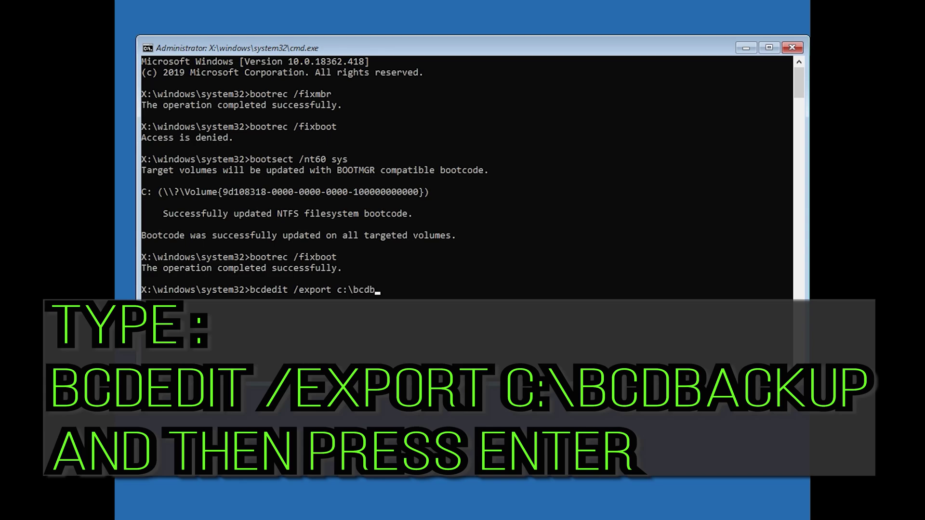
type("ackup")
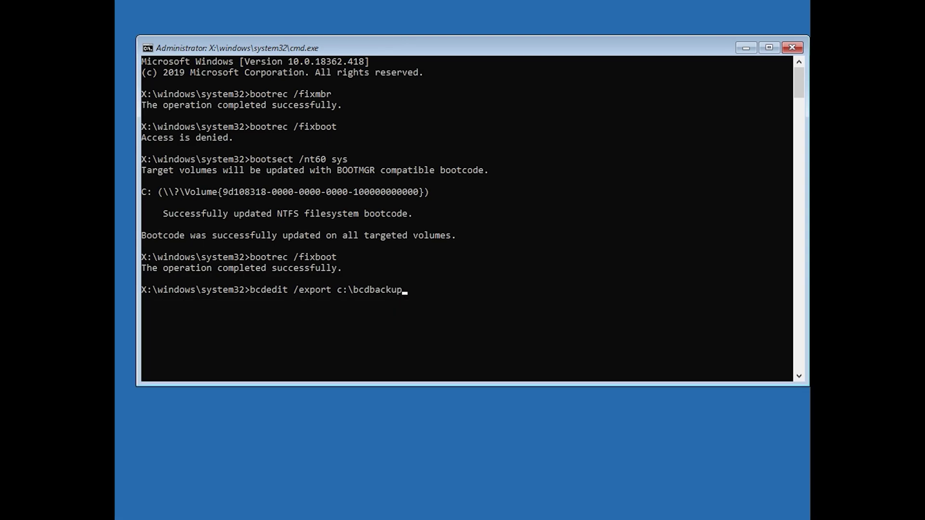
key("Return")
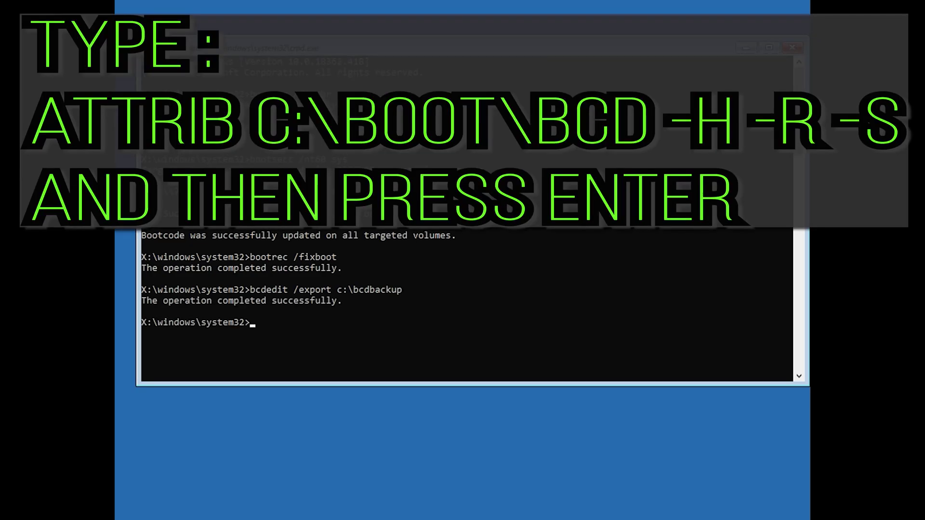
type("attrib")
type("c:\\boot\\bcd")
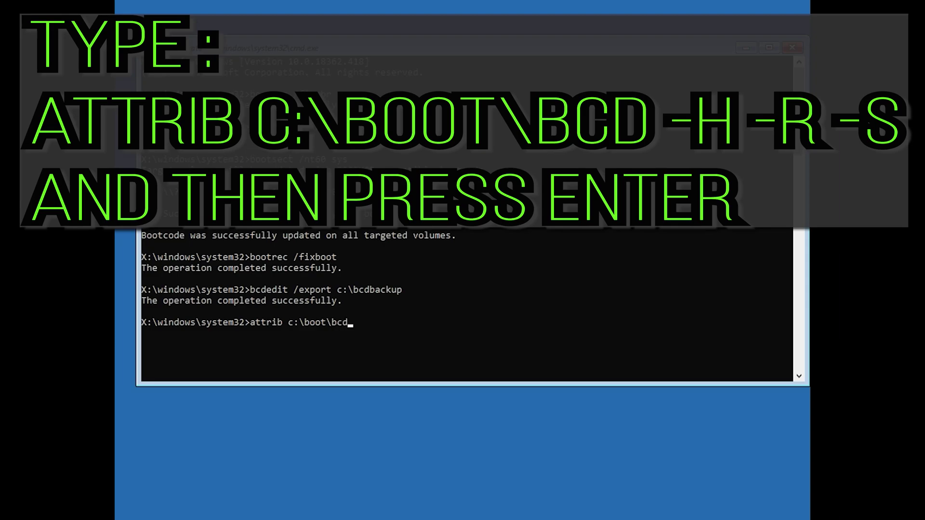
type(" -h -r -s")
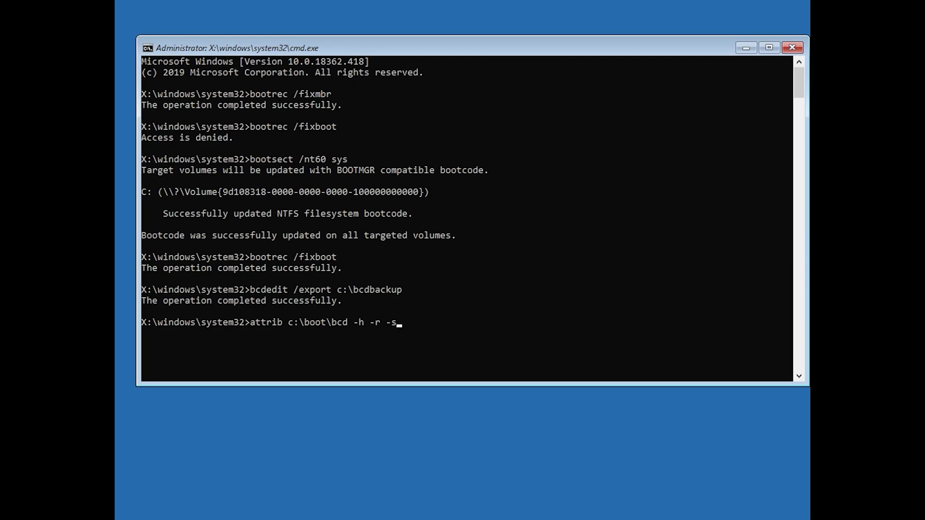
key("Return")
type("re")
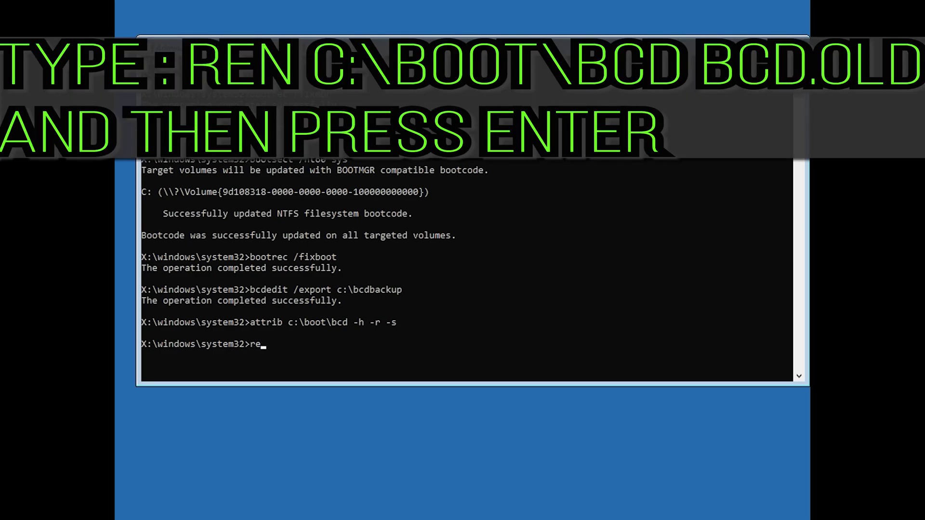
type("n c:\\boot\\bcd bcd.old")
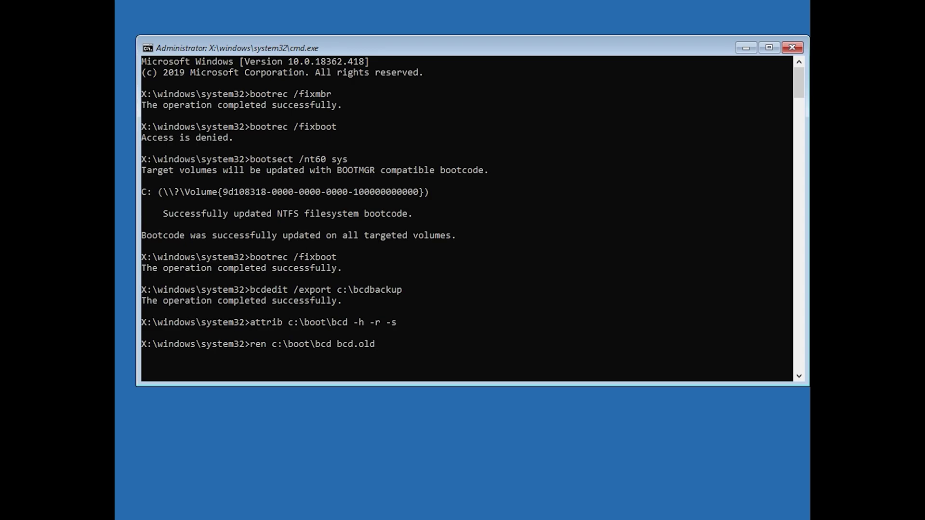
key("Return")
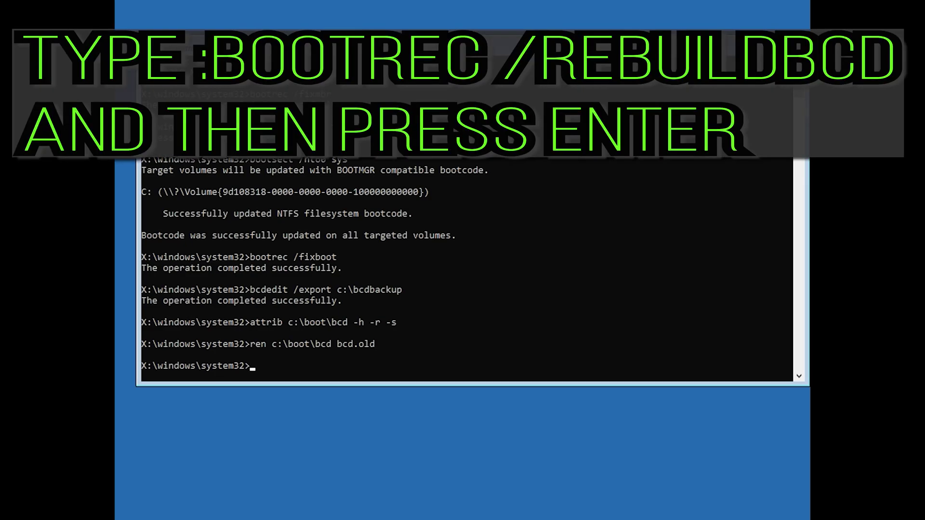
Run bootrec /rebuildbcd, answer y to add D:\Windows to the boot list, then exit the prompt.
type("bootrec /rebuildbcd")
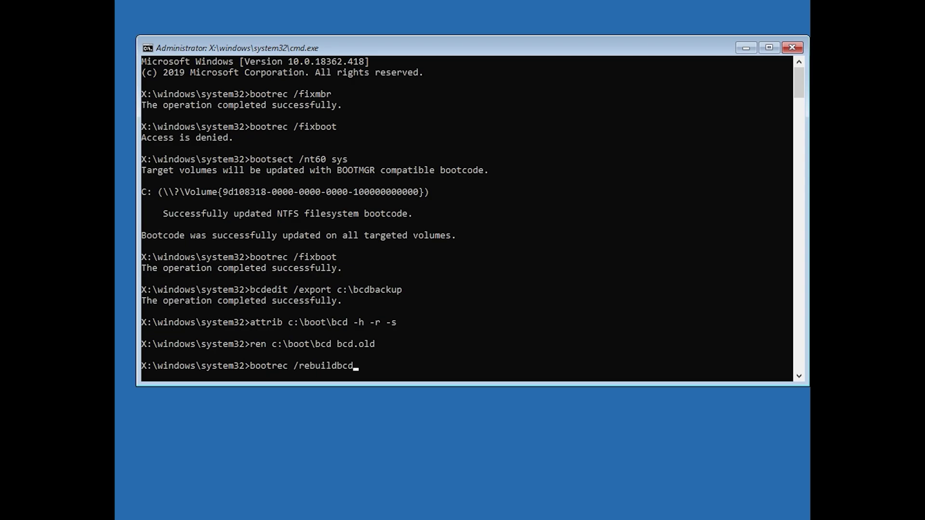
key("Return")
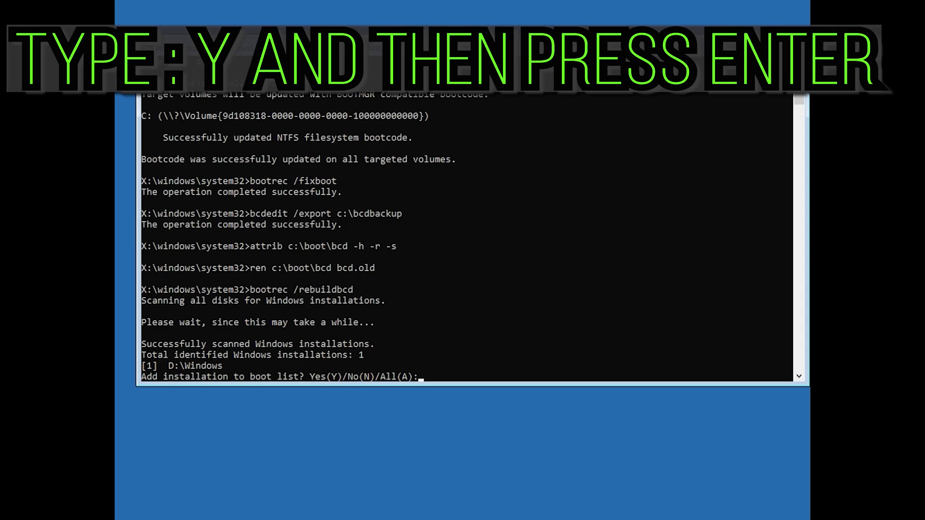
type("y")
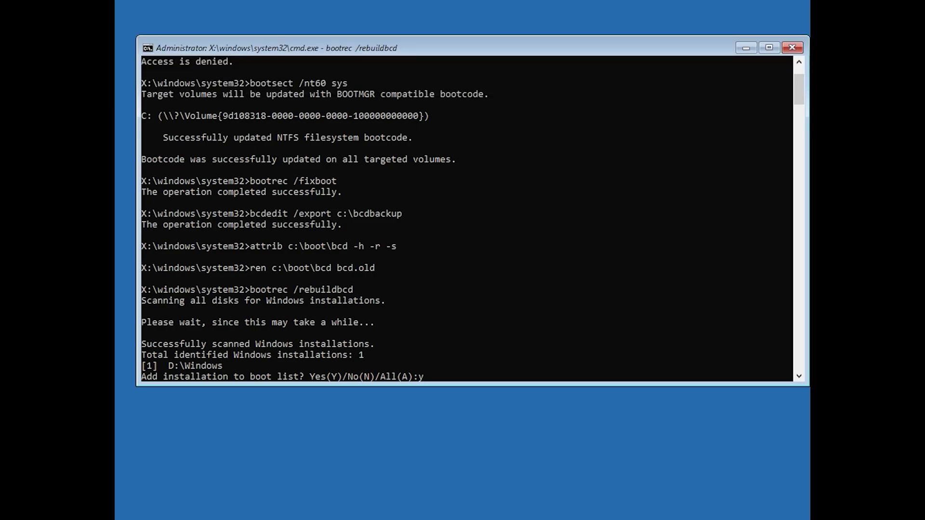
key("Return")
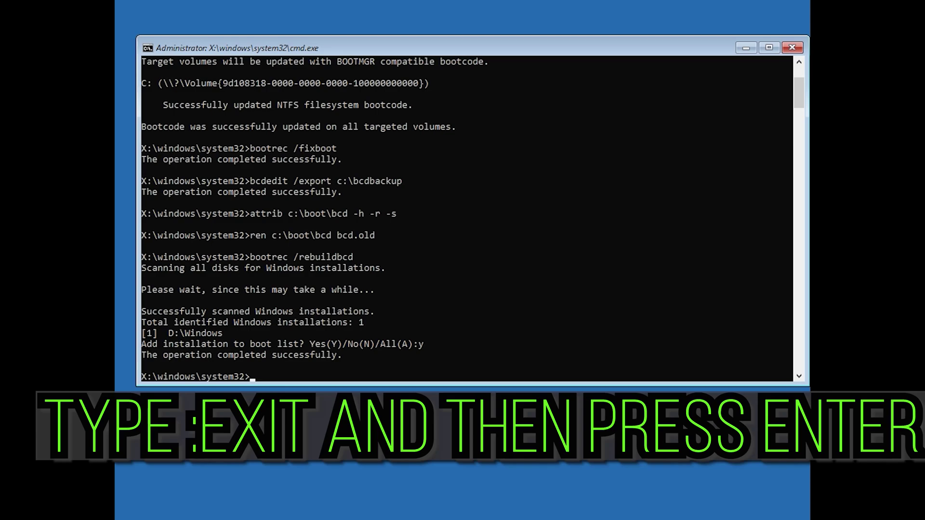
type("exit")
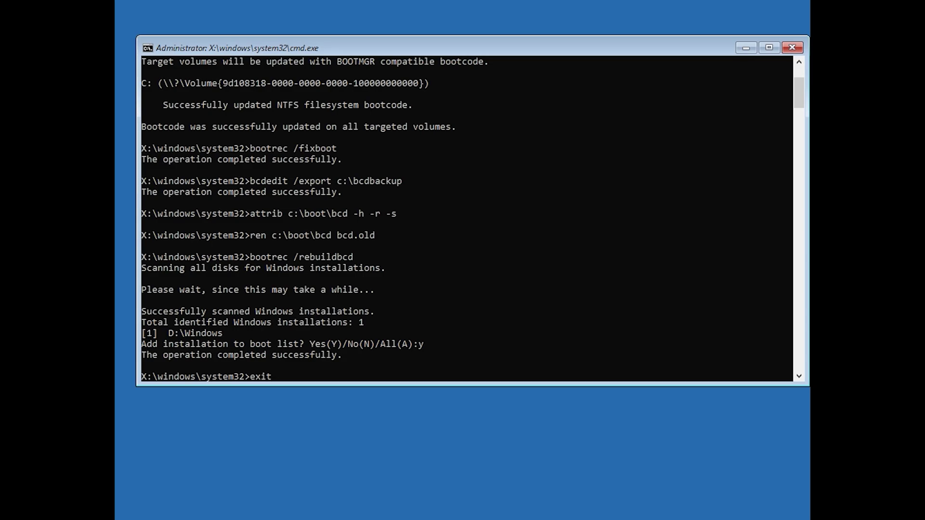
key("Return")
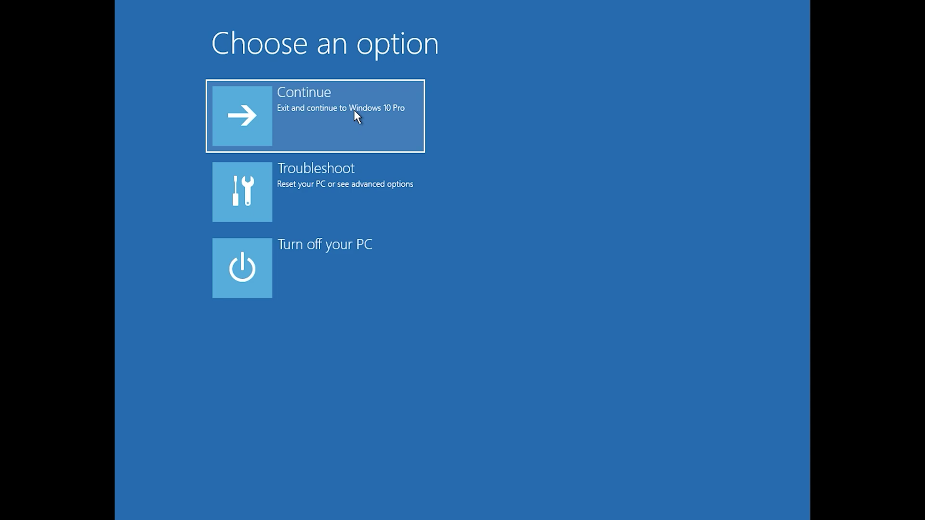
Choose Continue to exit recovery and restart into Windows 10.
left_click(354, 111)
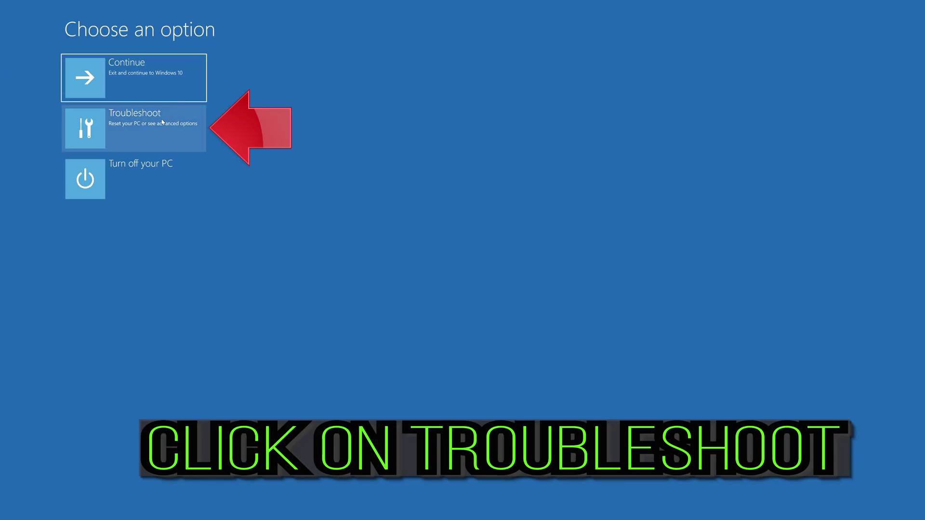
Go to Troubleshoot > Advanced options and launch System Restore.
left_click(137, 137)
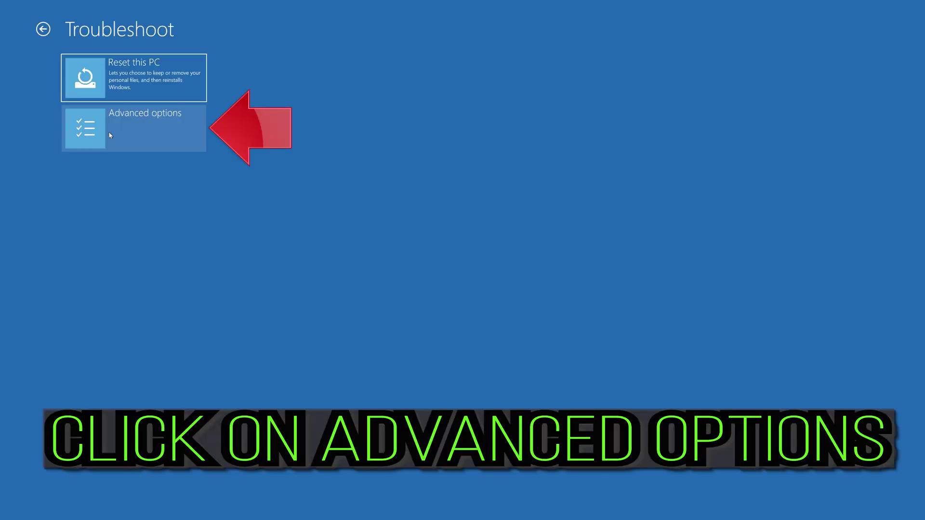
left_click(145, 136)
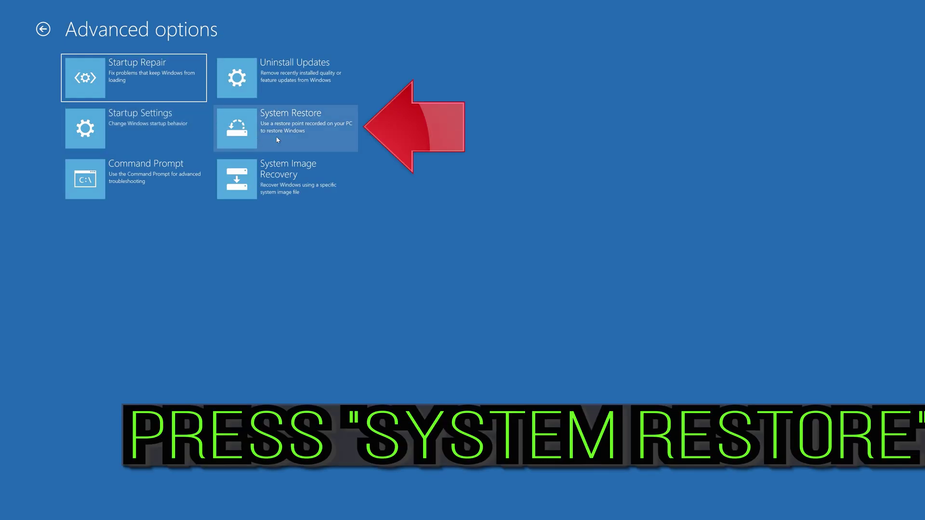
left_click(304, 140)
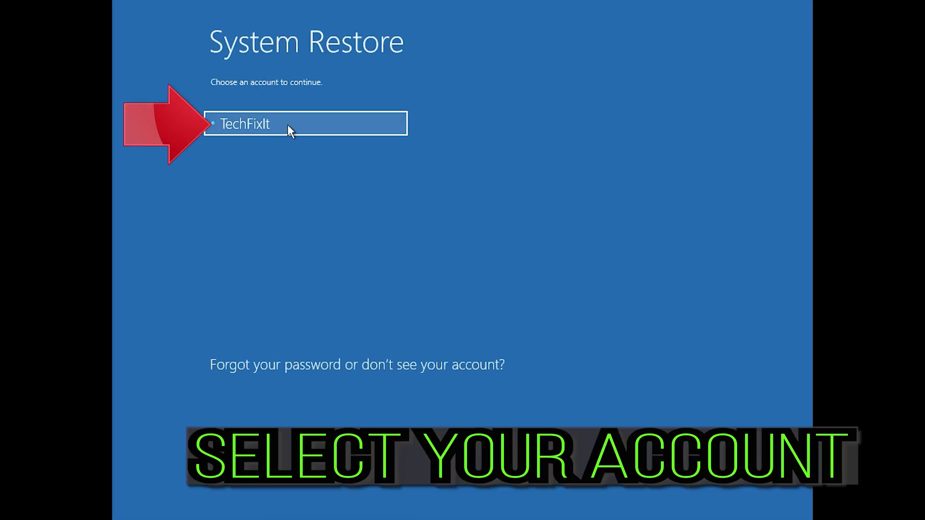
Choose the account and continue with a blank password.
left_click(316, 123)
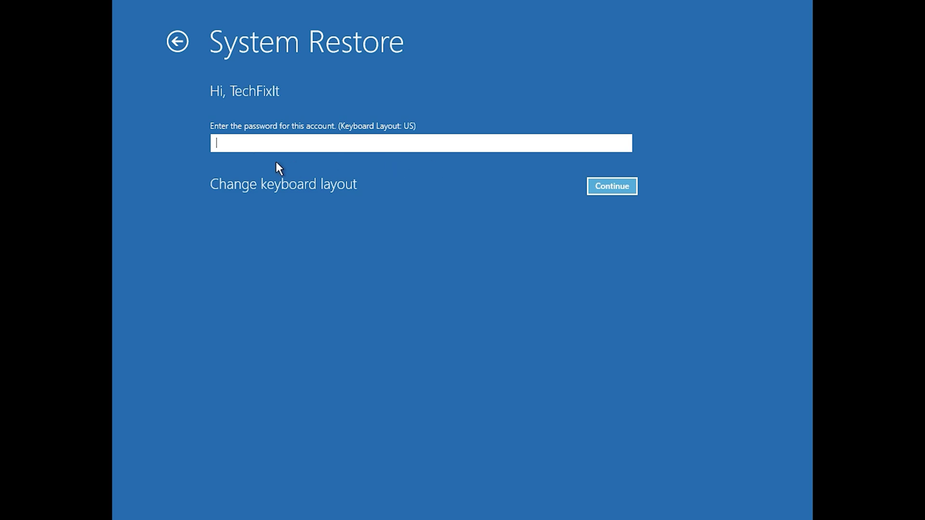
left_click(601, 188)
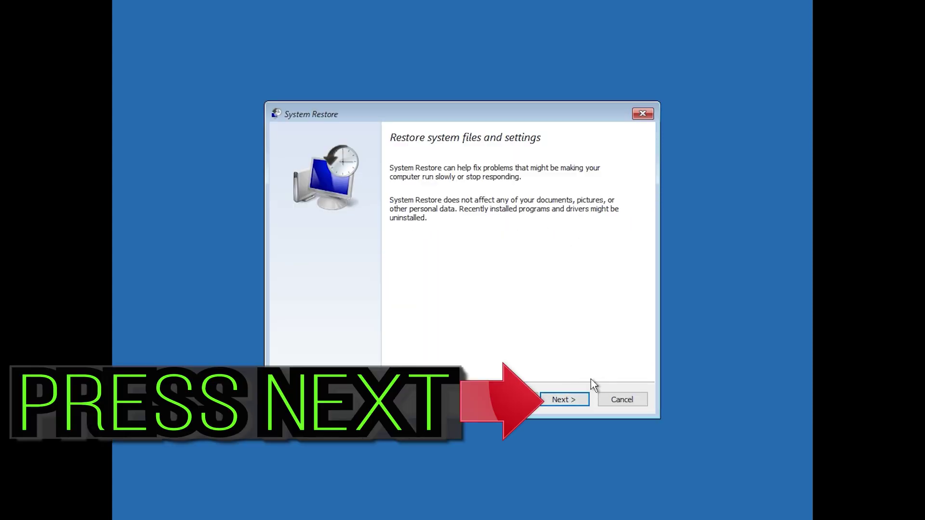
Select the 1/10/2020 12:21:42 AM restore point, finish the wizard, and confirm the restore.
left_click(564, 400)
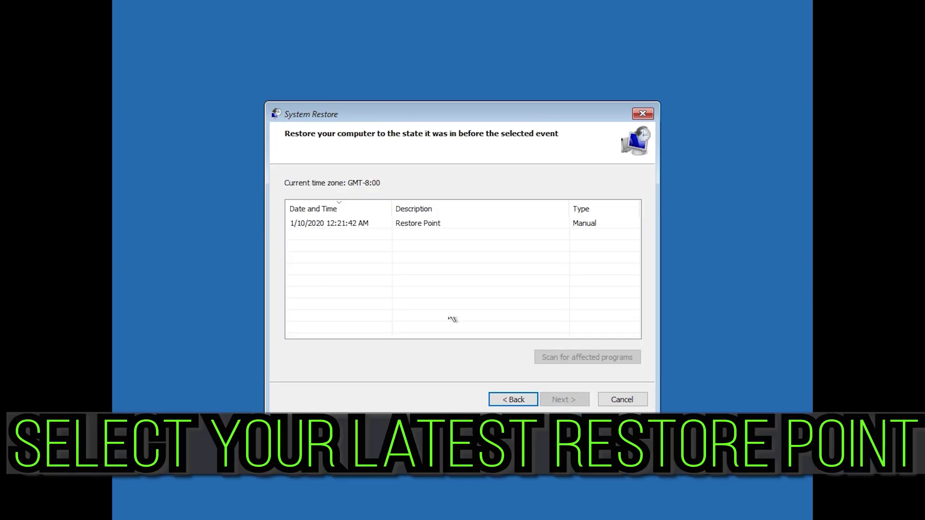
left_click(331, 224)
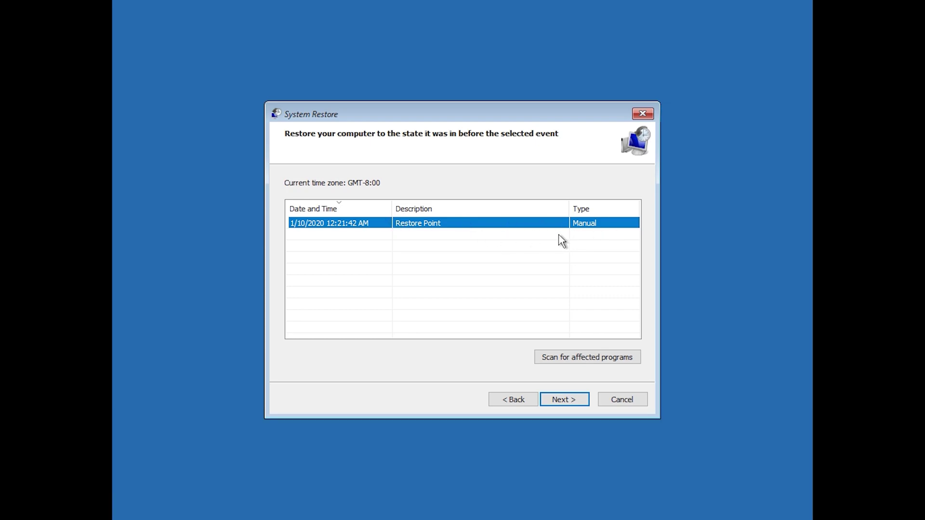
left_click(563, 400)
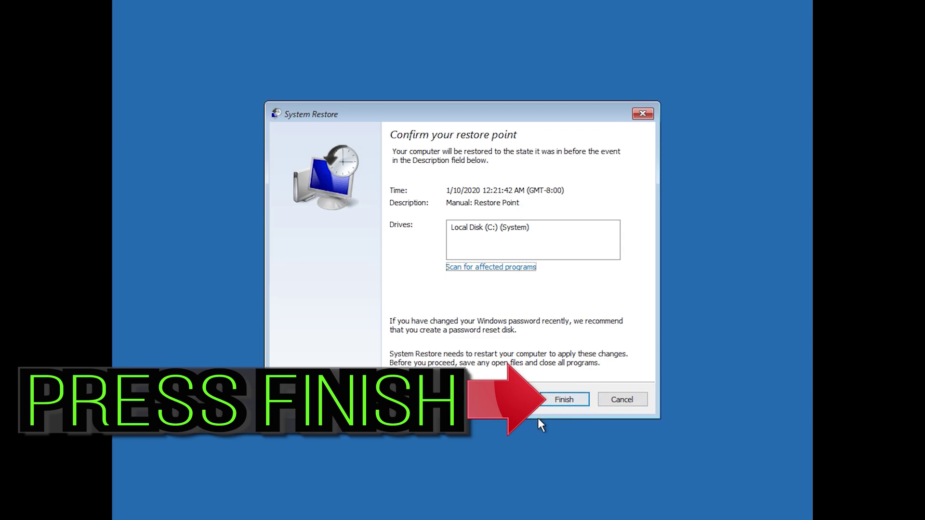
left_click(564, 400)
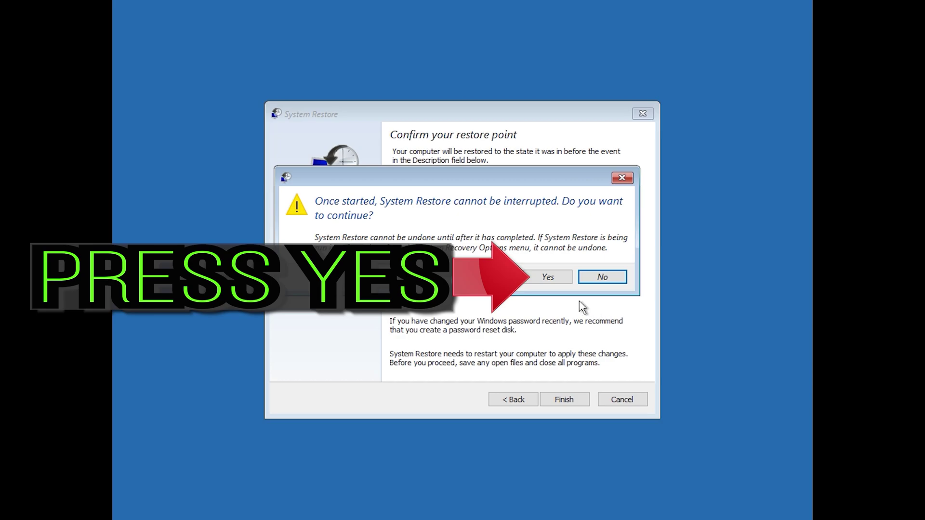
left_click(546, 282)
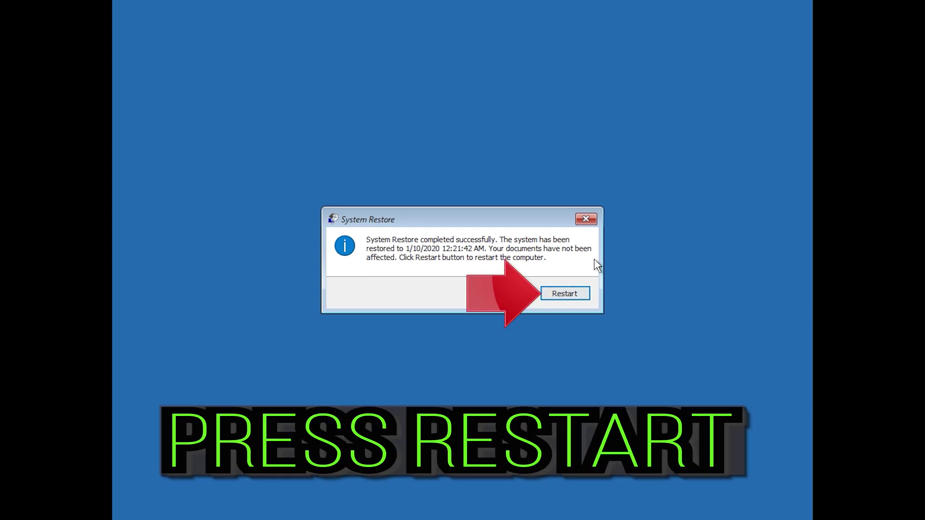
Restart the PC from the System Restore completion dialog.
left_click(556, 297)
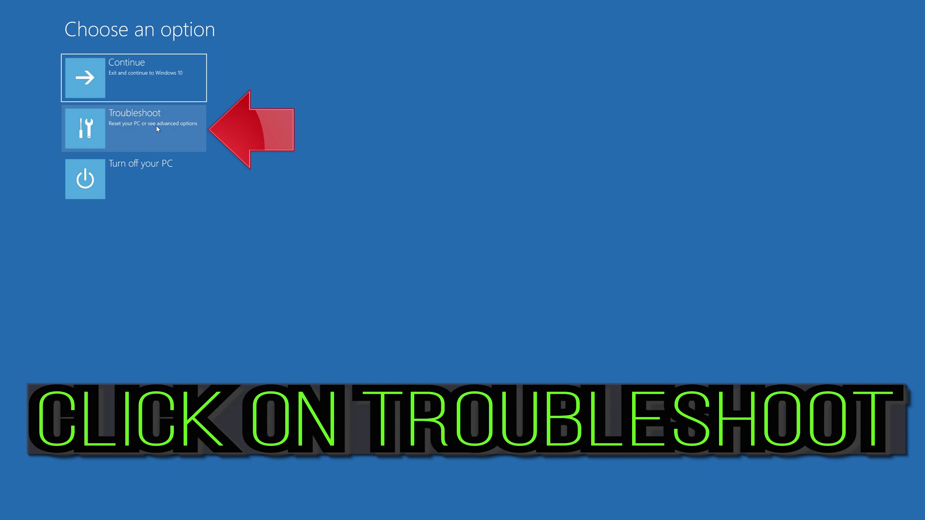
Choose Troubleshoot > Reset this PC > Keep my files.
left_click(157, 128)
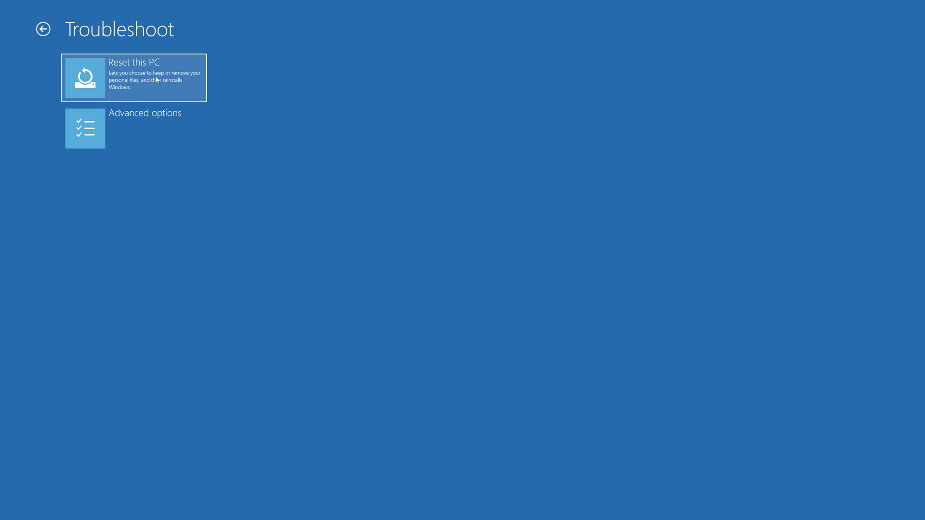
left_click(156, 80)
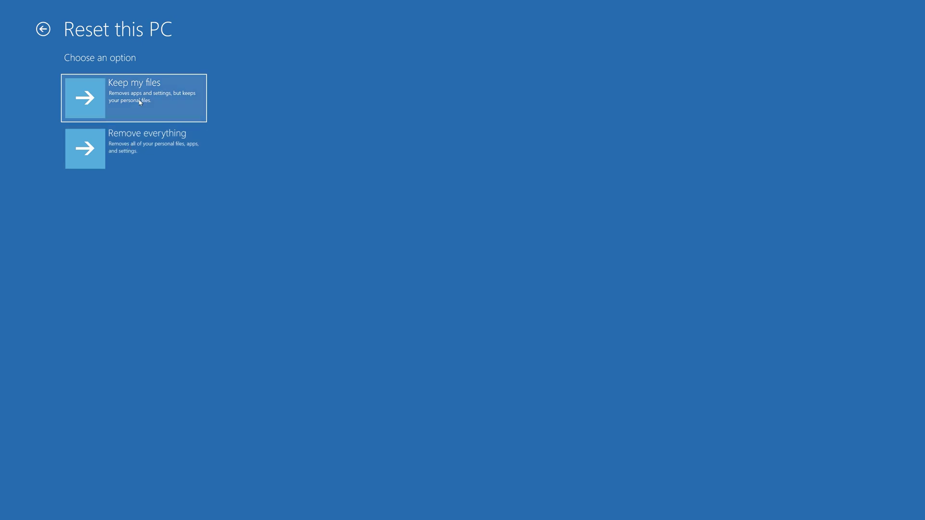
left_click(140, 101)
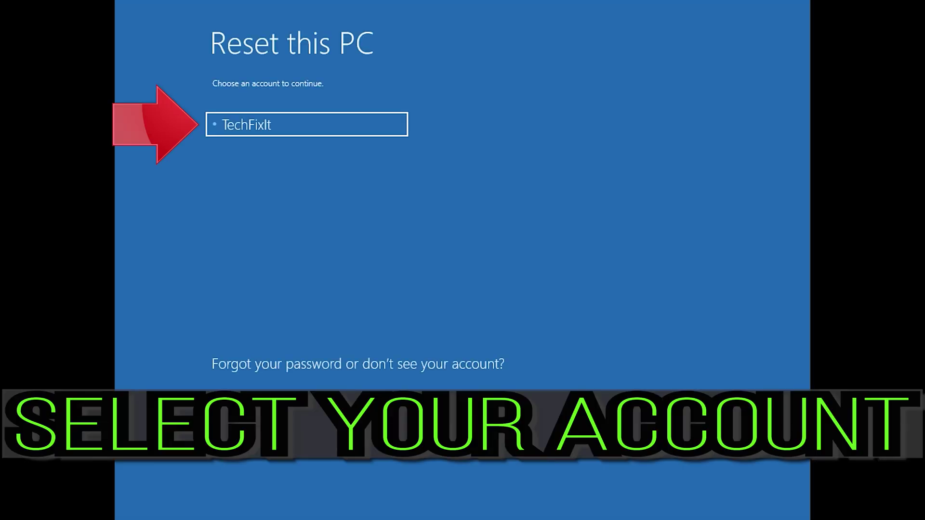
Authorize the reset with the account and a blank password, then confirm Reset.
left_click(346, 120)
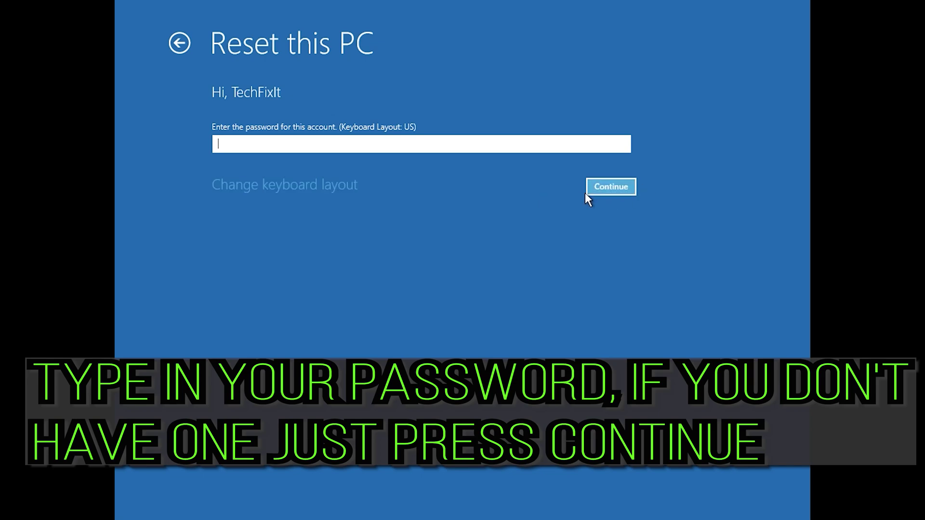
left_click(602, 192)
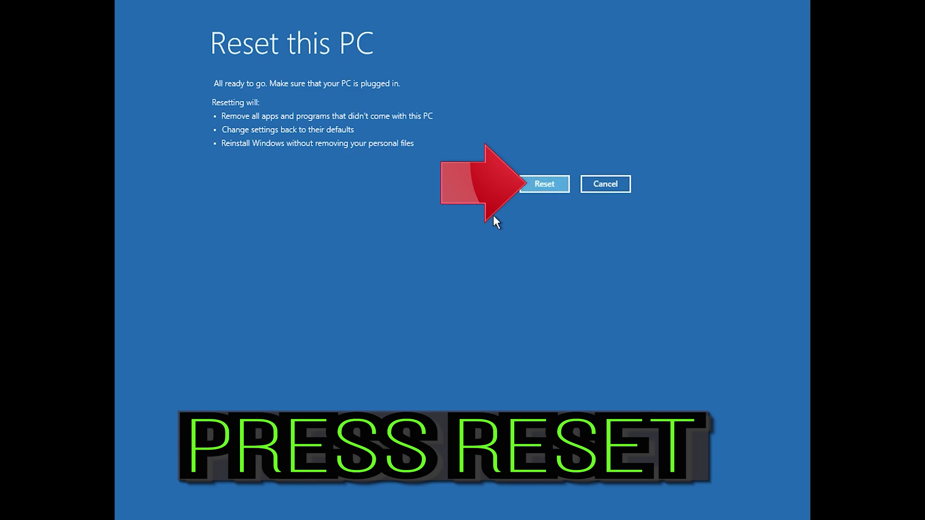
left_click(549, 186)
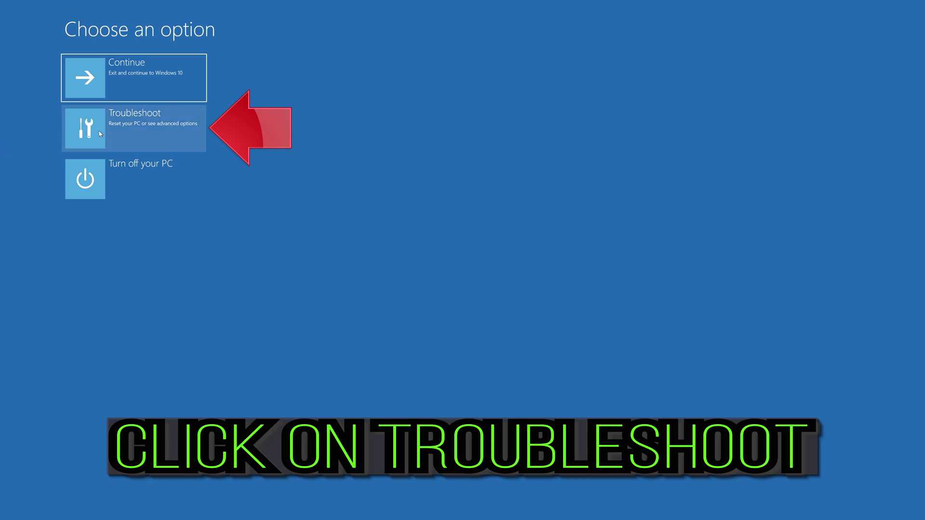
Launch Command Prompt from Troubleshoot > Advanced options, signing in with a blank password.
left_click(154, 131)
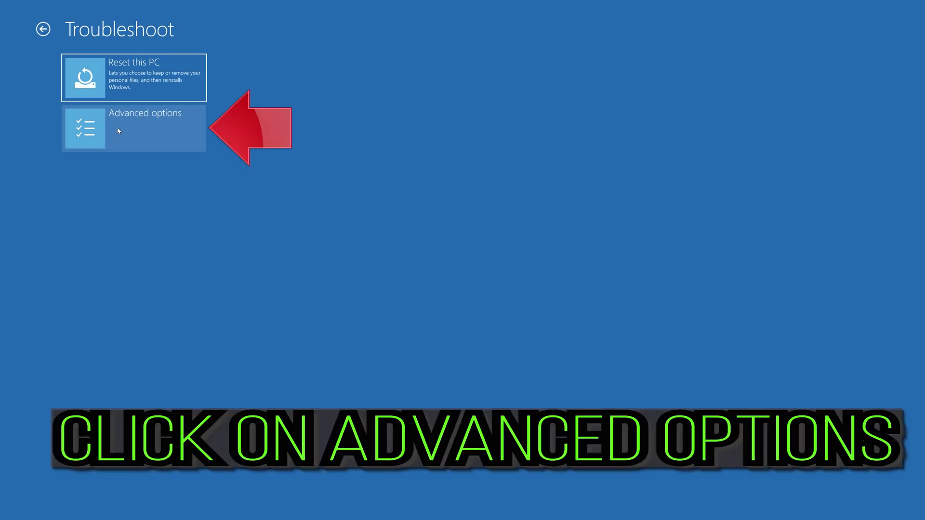
left_click(150, 134)
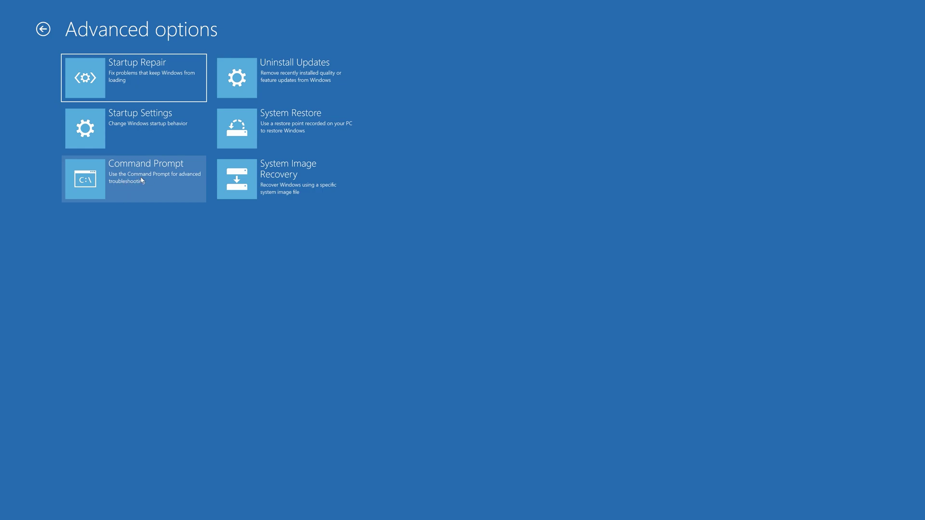
left_click(174, 184)
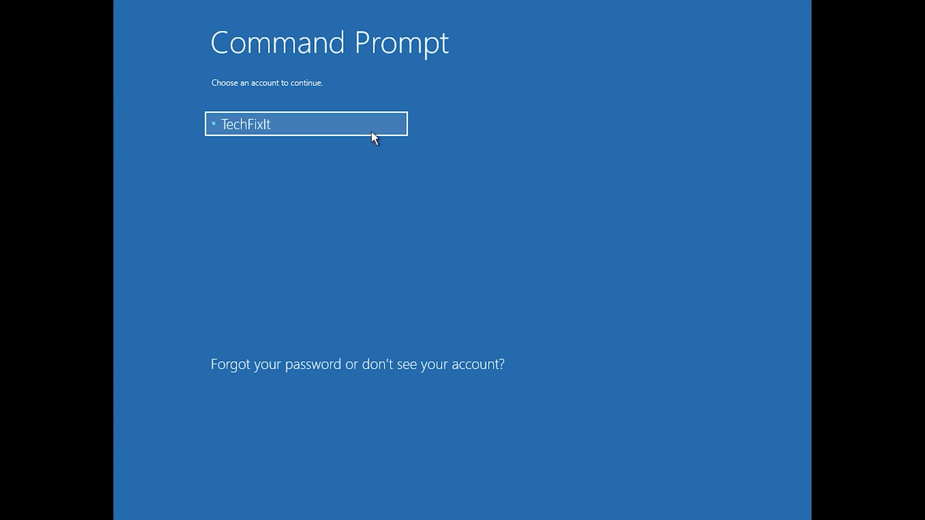
left_click(371, 133)
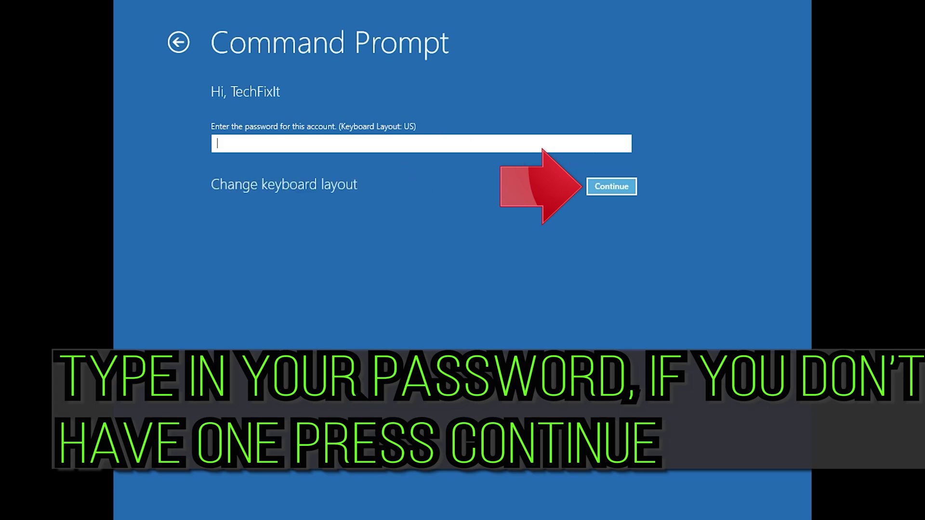
left_click(608, 190)
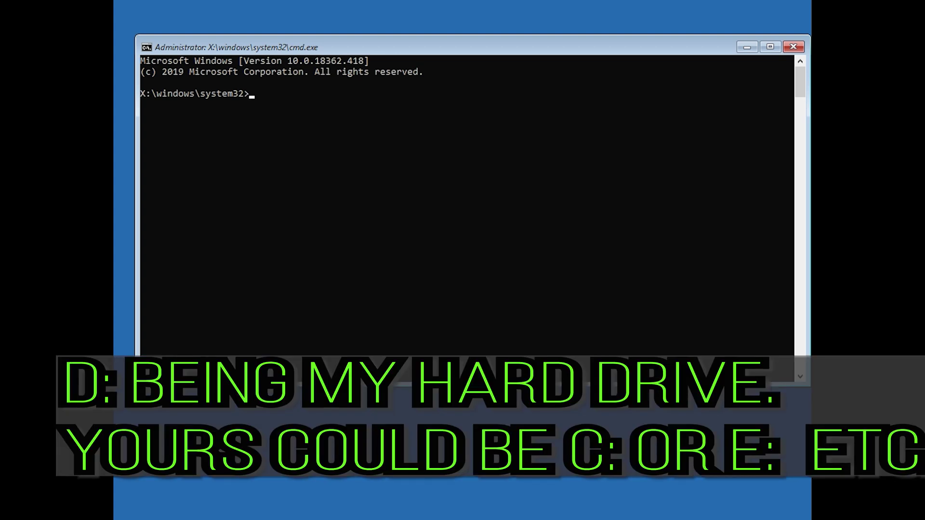
Run chkdsk /f c: to check and fix drive C:, then exit.
type("chkdsk")
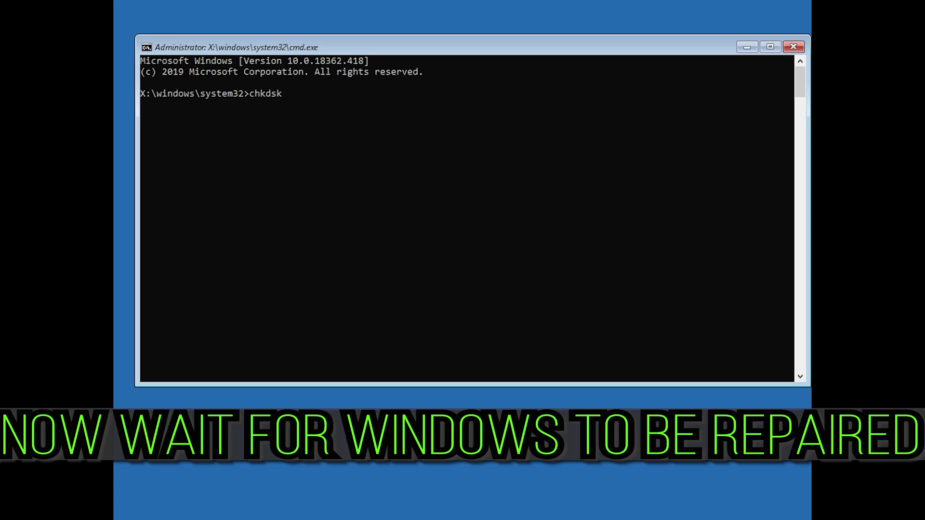
type("/f c:")
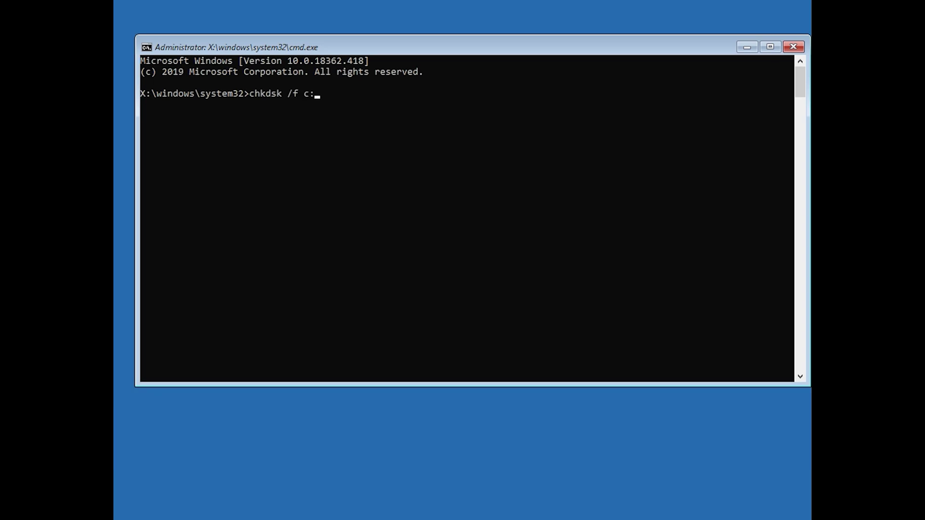
key("Return")
type("exit")
key("Return")
Run chkdsk /f d: on drive D:, then exit to boot into Windows.
left_click(261, 212)
type("chckdsk")
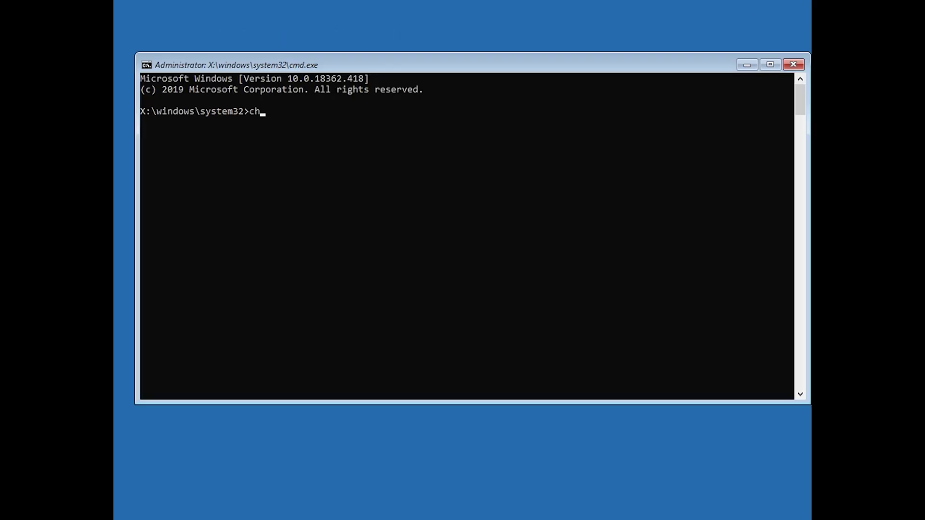
key("BackSpace")
key("BackSpace")
key("BackSpace")
key("BackSpace")
key("BackSpace")
key("BackSpace")
type("hkdsk /f d:")
key("Return")
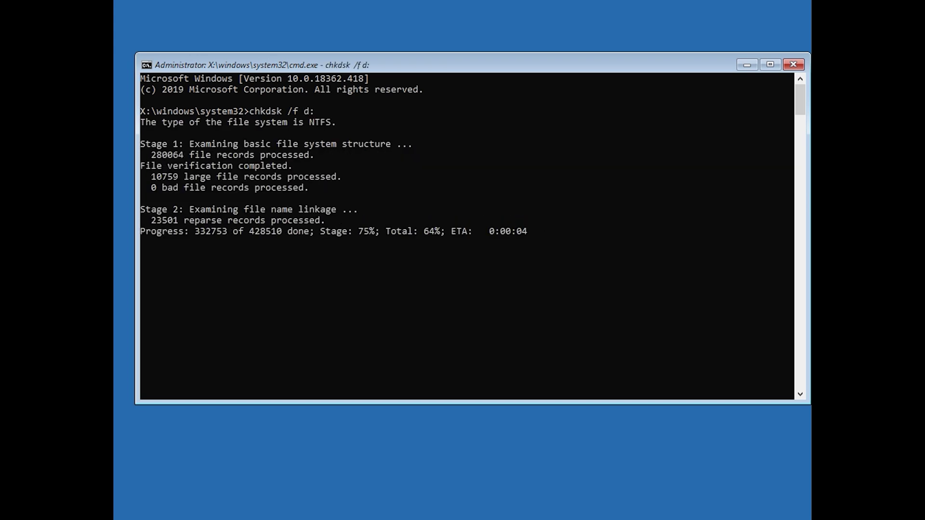
type("exit")
key("Return")
key("Return")
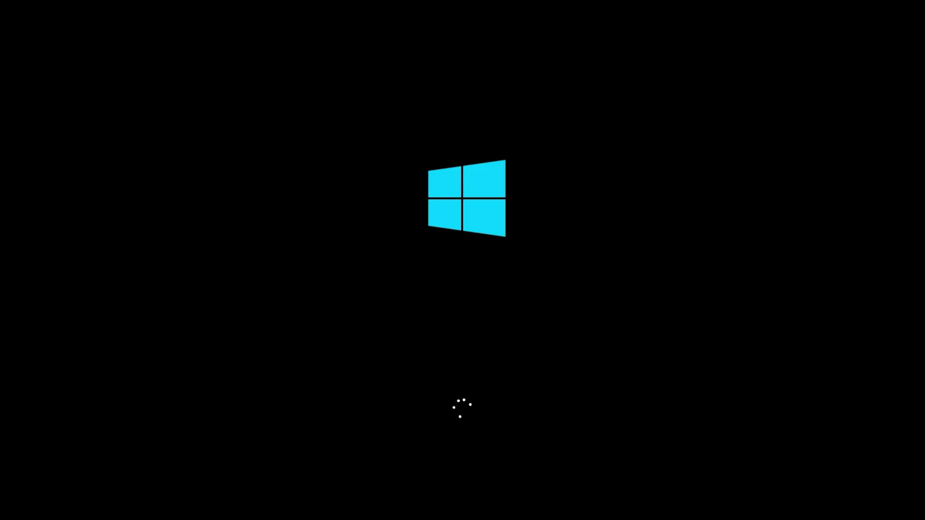